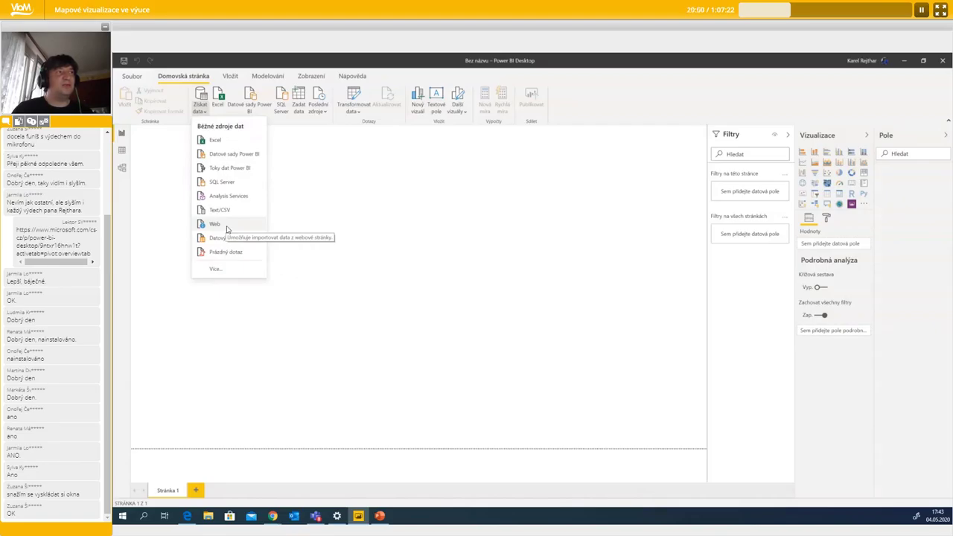
- Start a data import from the web and switch to Edge to bring up the start of the Plzeňský kraj Wikipedia article
click(227, 228)
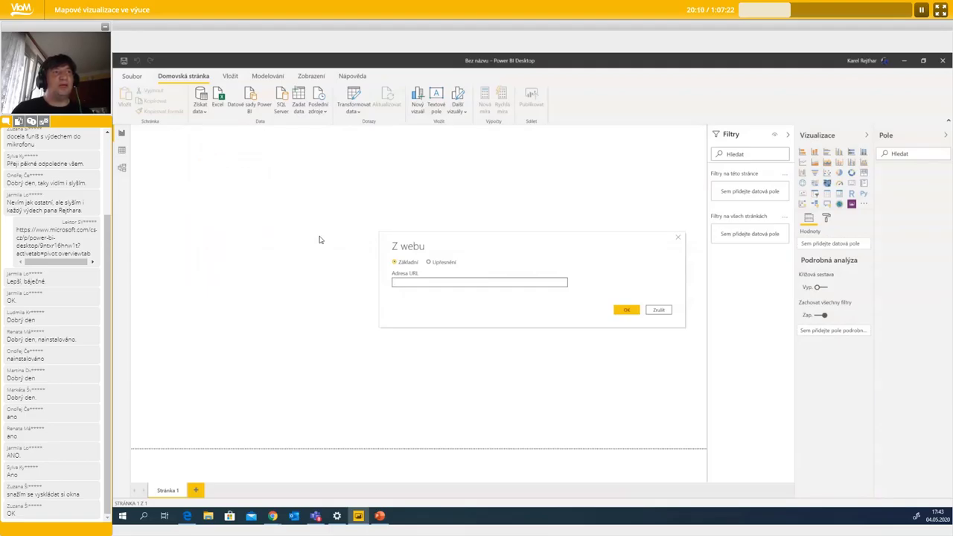
click(186, 516)
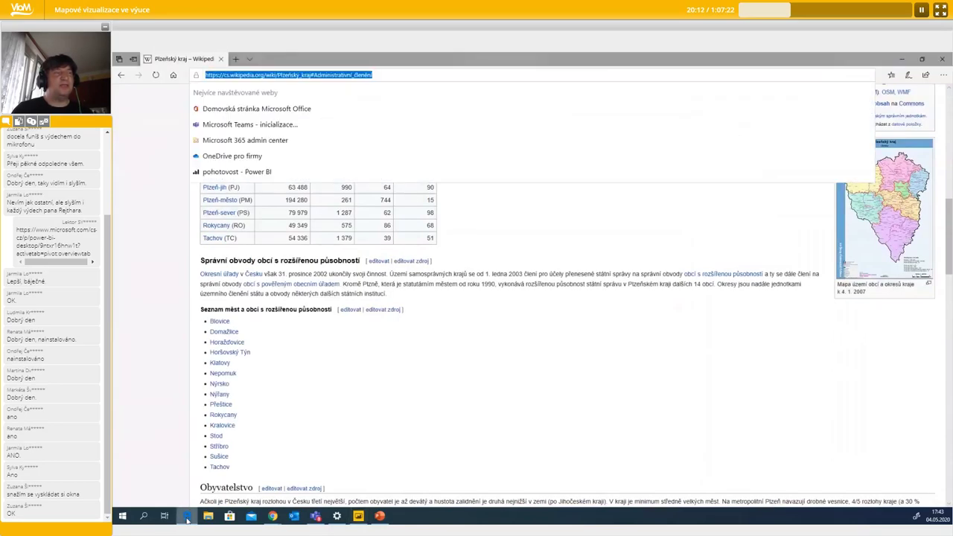
click(385, 74)
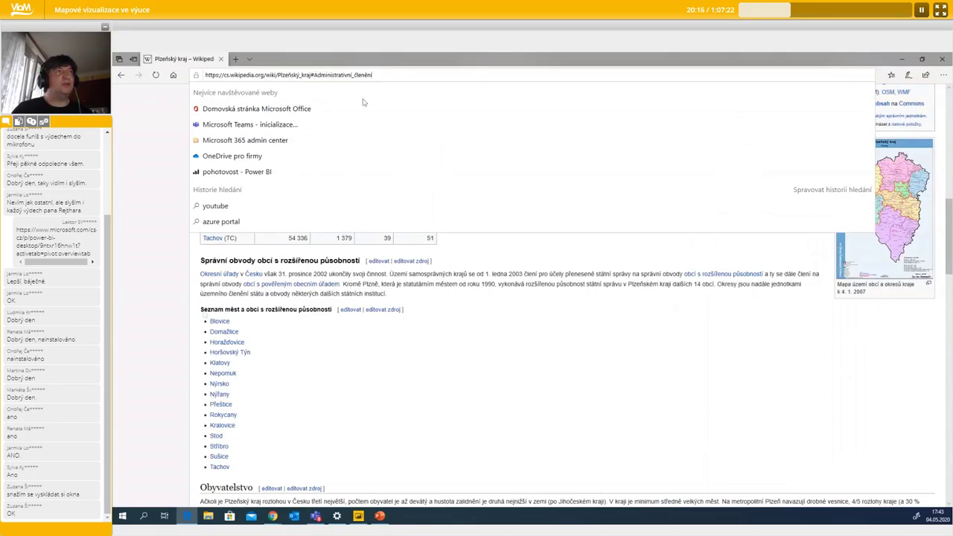
click(291, 276)
scroll(387, 273, up, 10)
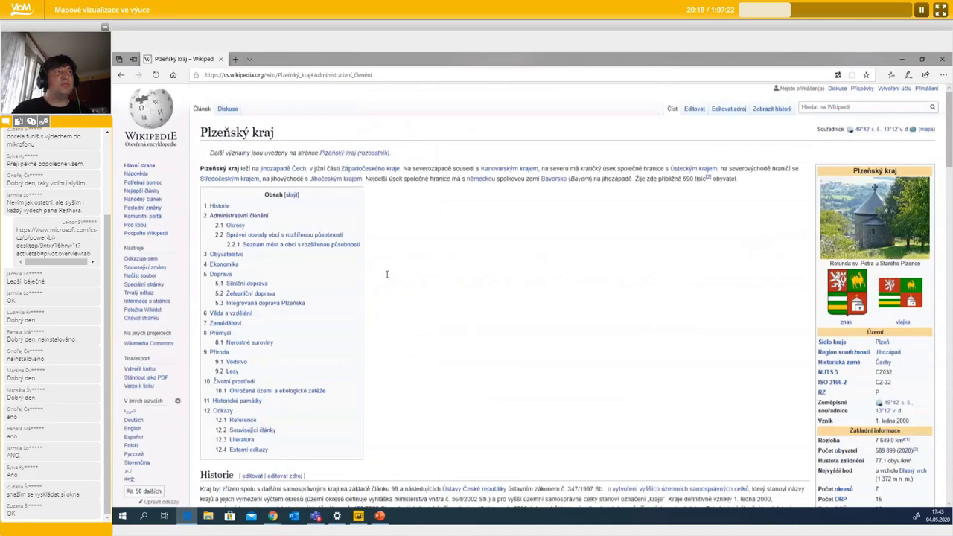
- Remove the #Administrativní_členění anchor from the Wikipedia article's address and load the shortened address
click(383, 71)
click(393, 73)
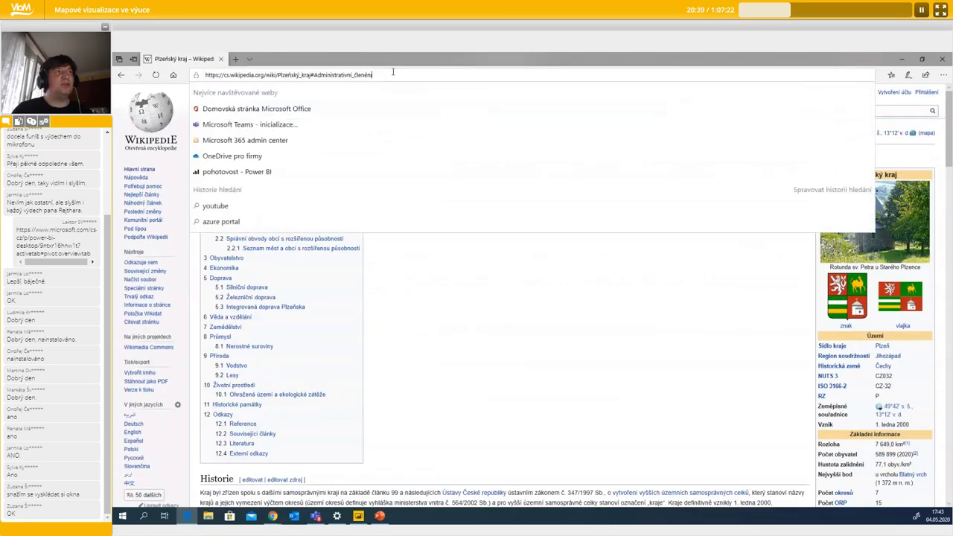
key(BackSpace)
key(BackSpace)
key(BackSpace)
key(BackSpace)
key(BackSpace)
key(BackSpace)
key(BackSpace)
key(BackSpace)
key(BackSpace)
key(BackSpace)
key(BackSpace)
key(BackSpace)
key(BackSpace)
key(BackSpace)
key(BackSpace)
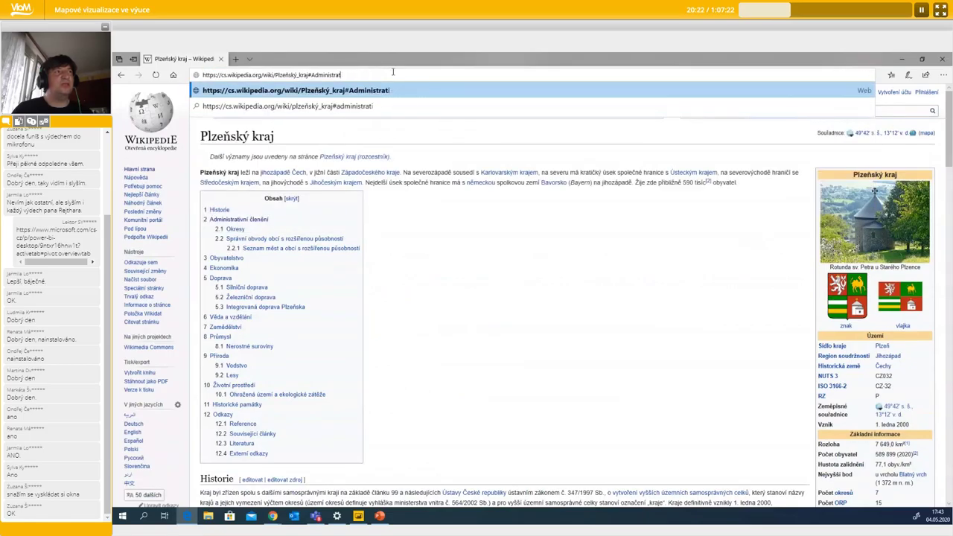
key(BackSpace)
key(BackSpace)
key(BackSpace)
key(BackSpace)
key(BackSpace)
key(BackSpace)
key(BackSpace)
key(BackSpace)
key(BackSpace)
key(Return)
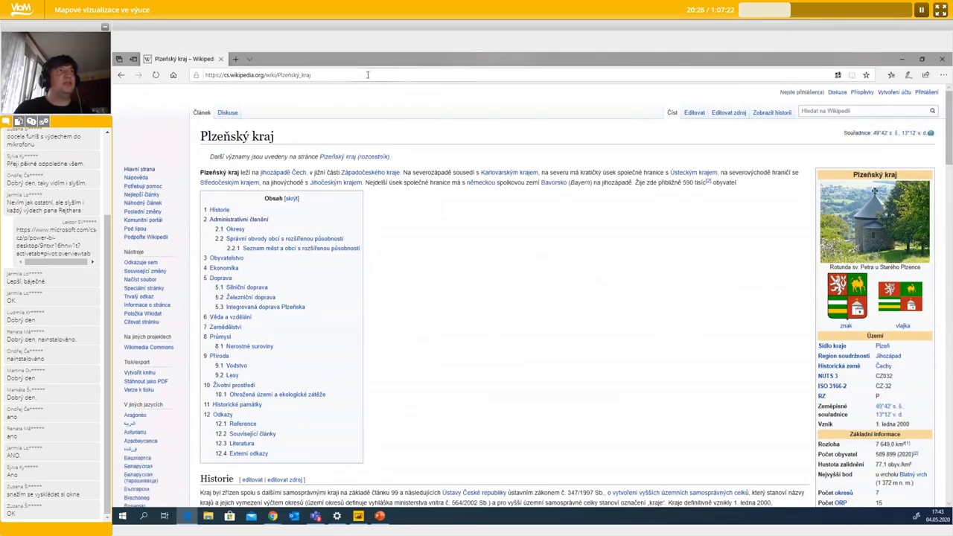
click(367, 75)
key(ctrl+c)
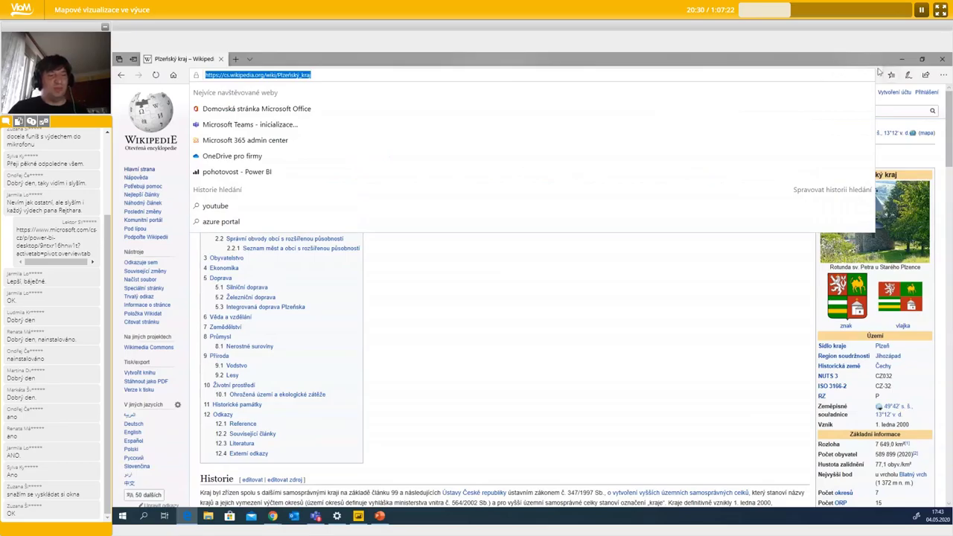
click(902, 59)
click(441, 282)
key(ctrl+v)
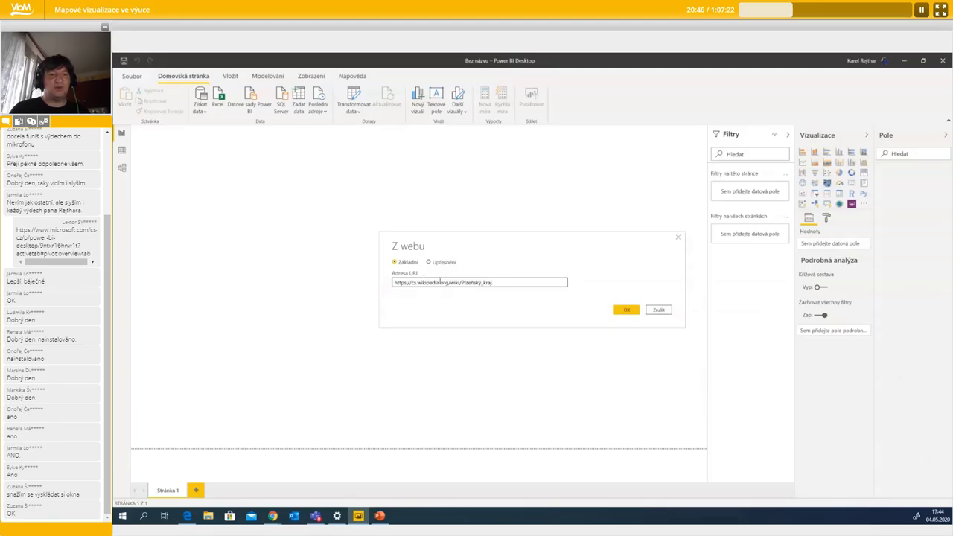
click(627, 313)
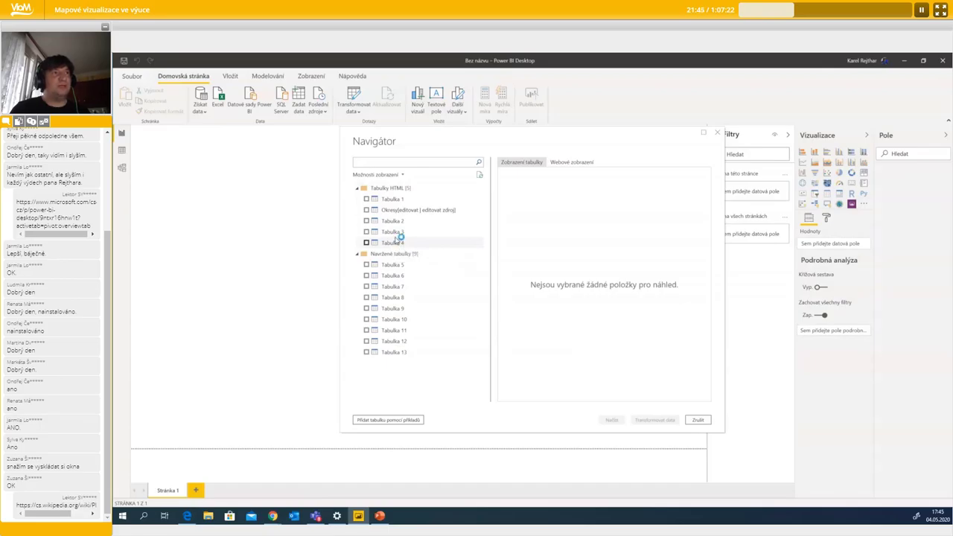
- Preview Tabulka 1 in the Navigator and look through both of its columns
click(393, 200)
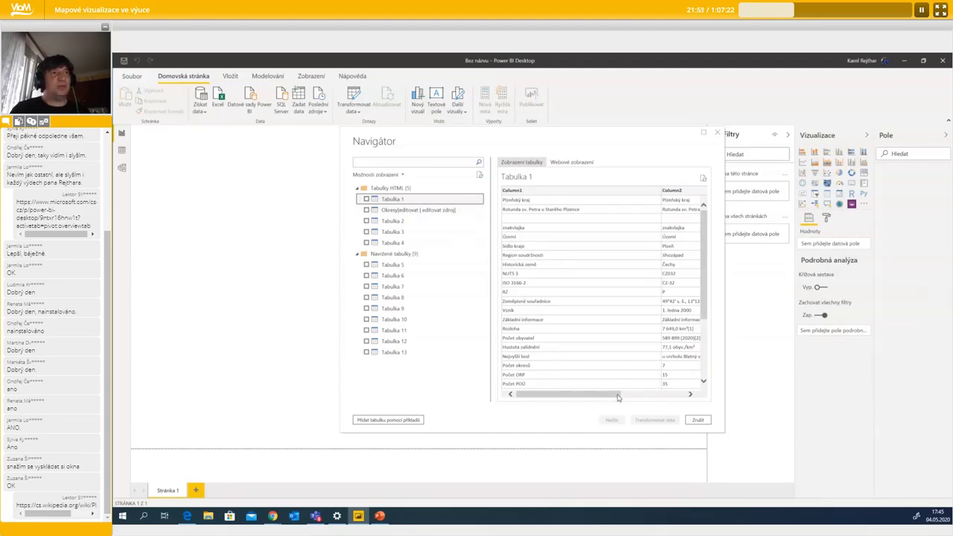
click(655, 394)
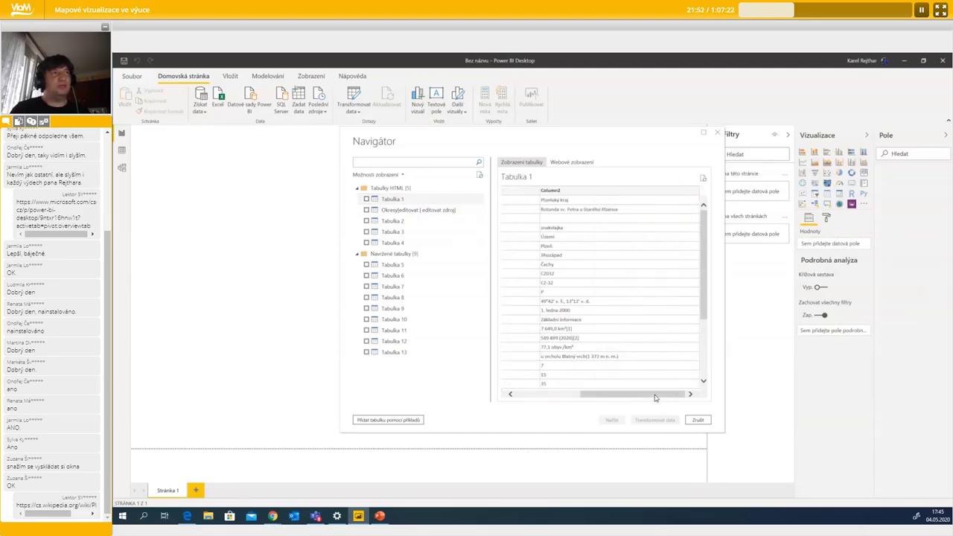
click(567, 394)
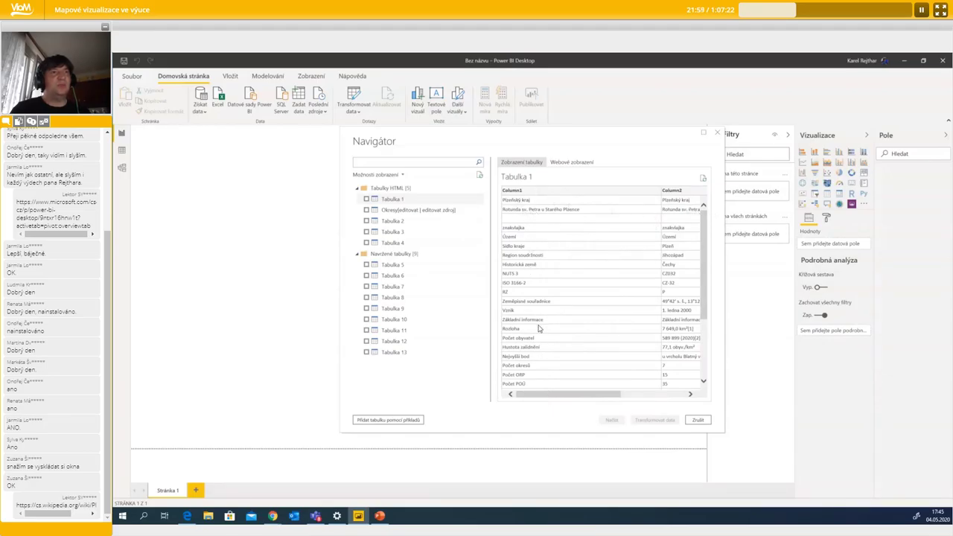
- Preview the Okresy table, select it for import and bring it into the Power Query Editor
click(392, 211)
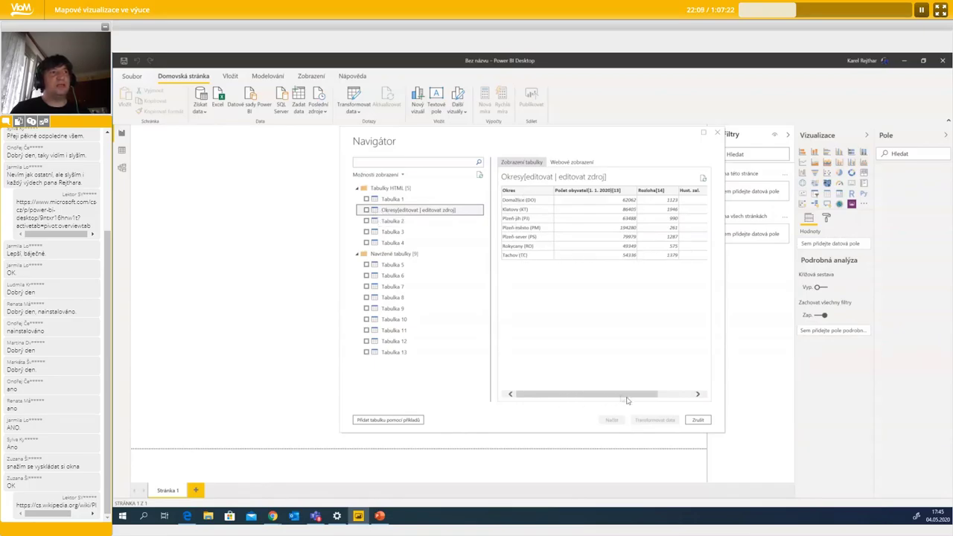
drag(613, 397, 583, 397)
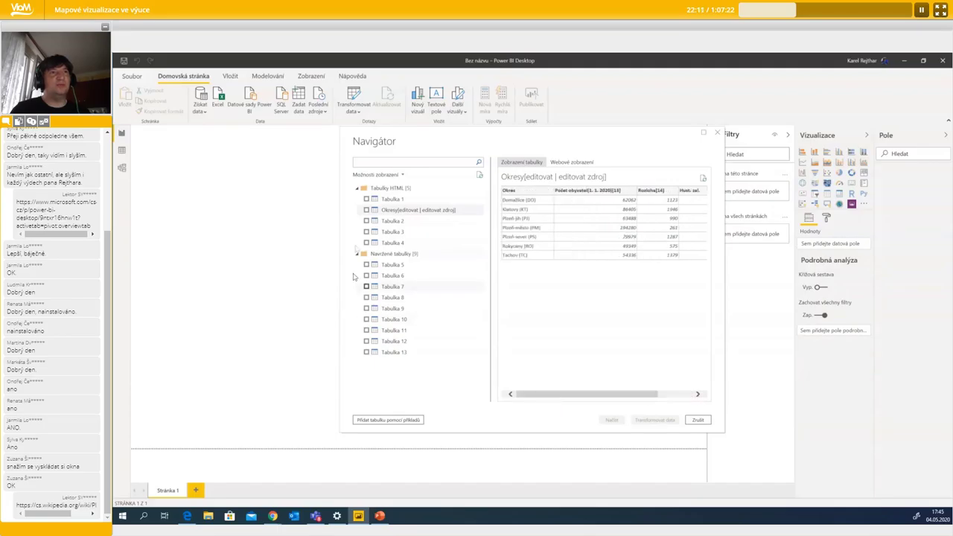
click(365, 211)
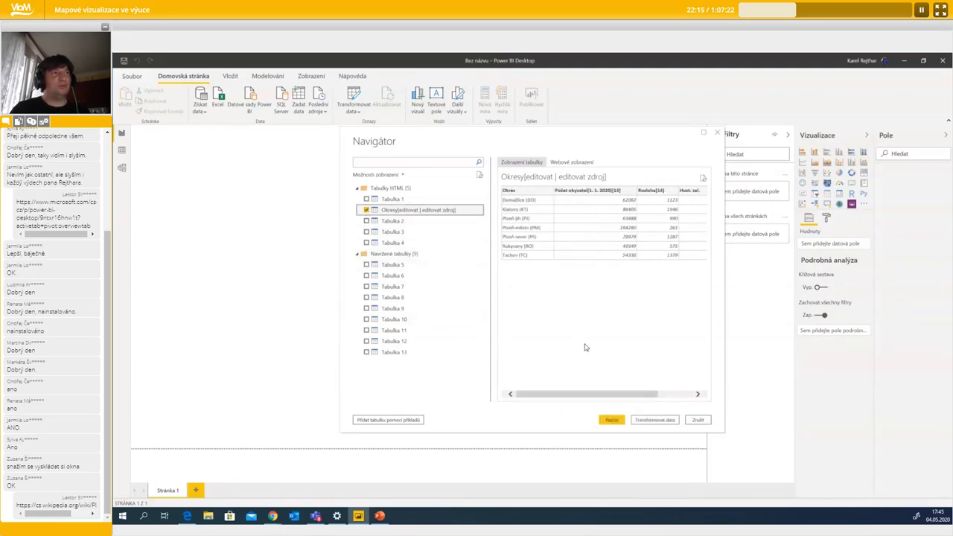
click(610, 421)
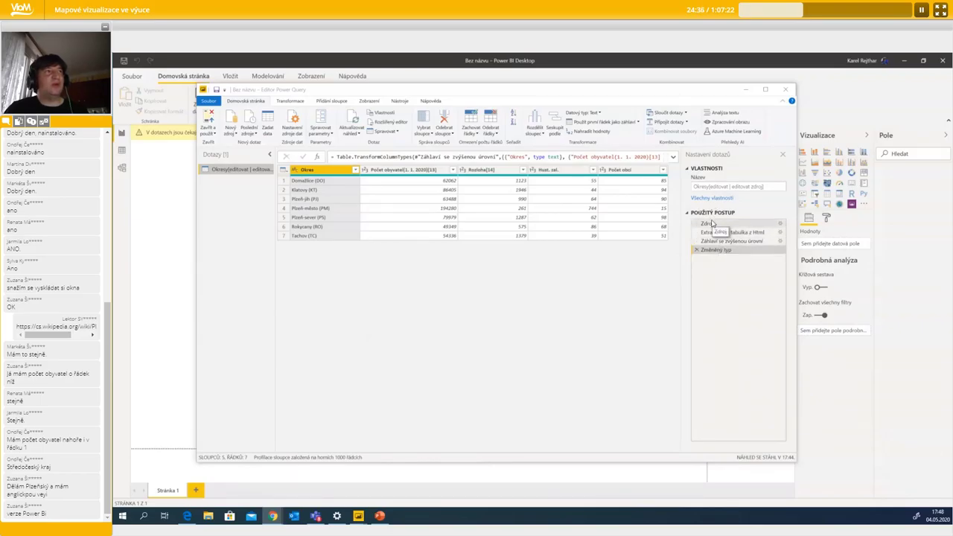
- Delete the applied steps Změněný typ and Záhlaví se zvýšenou úrovní, and promote the first row to column headers again
click(696, 251)
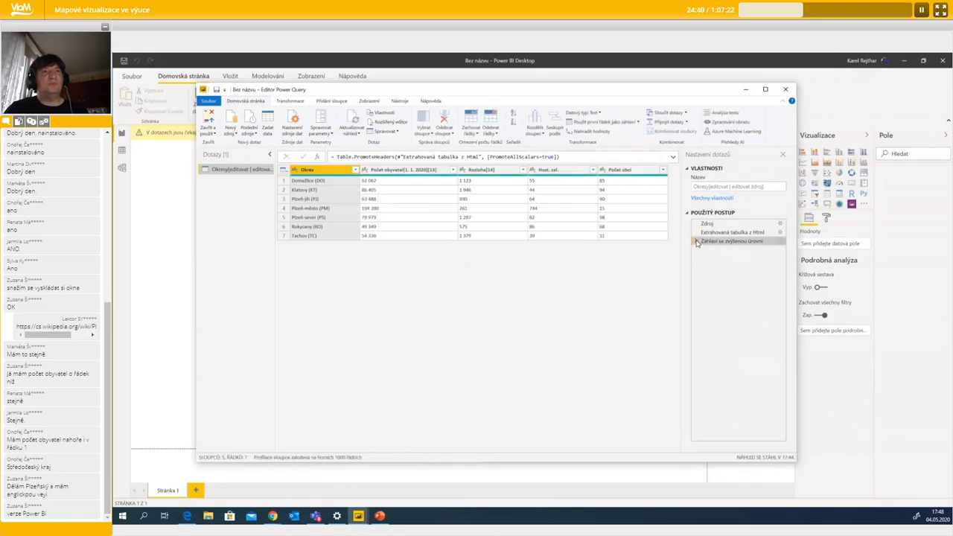
click(696, 242)
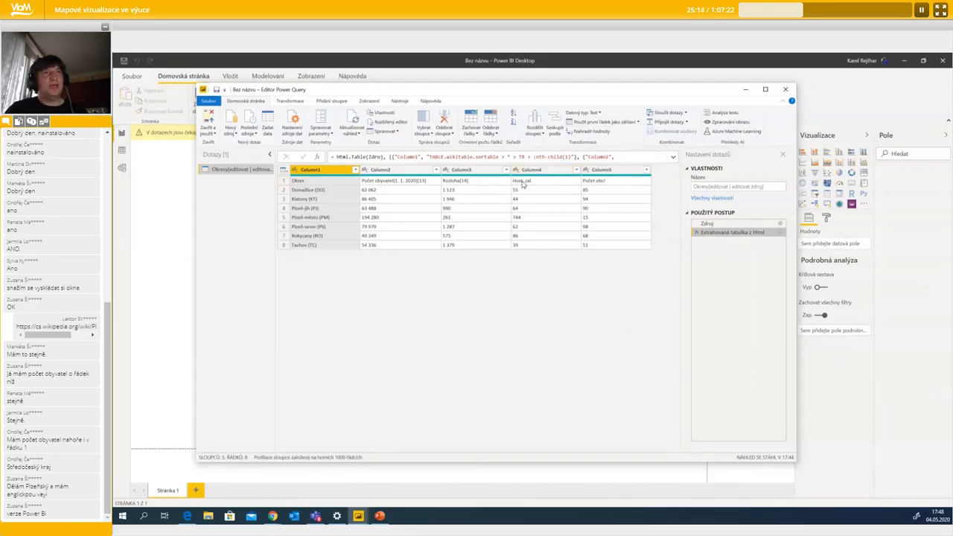
click(588, 125)
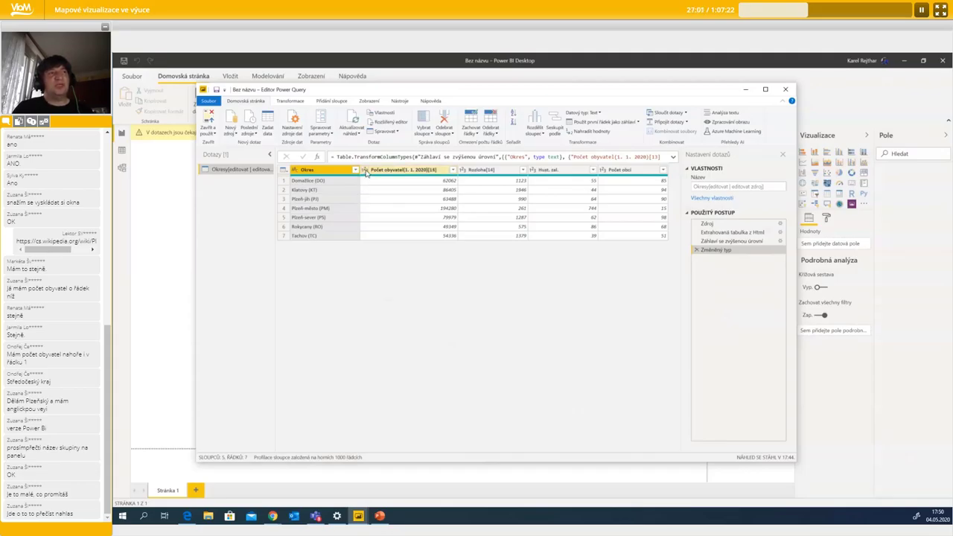
- Look at the data type options of the population column and rename that column to Počet obyvatel
click(366, 170)
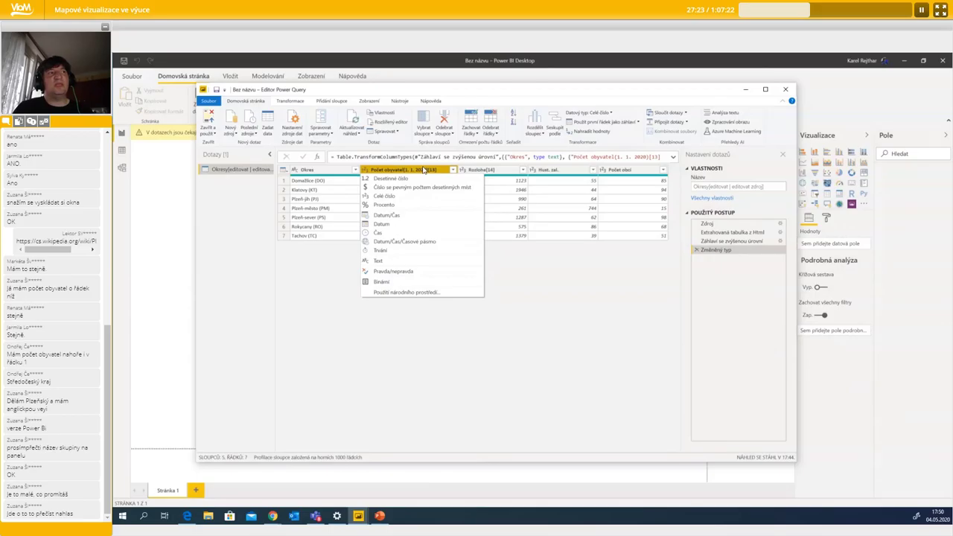
click(423, 170)
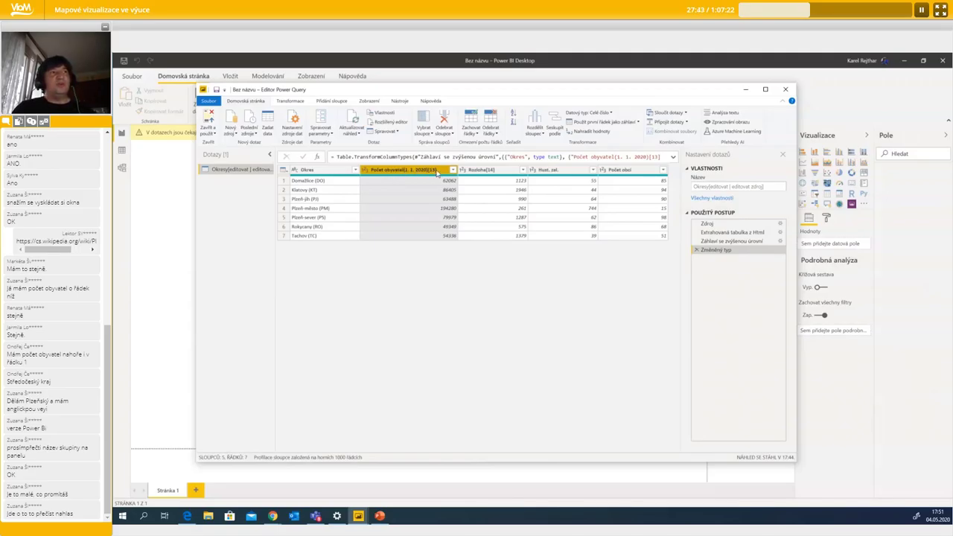
double_click(438, 170)
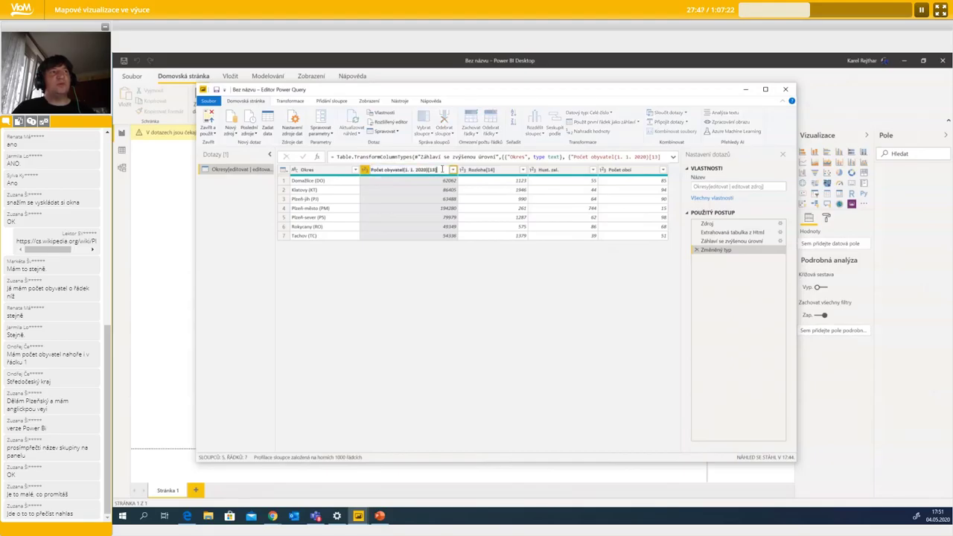
key(BackSpace)
key(BackSpace)
key(BackSpace)
key(BackSpace)
key(BackSpace)
key(BackSpace)
key(BackSpace)
key(BackSpace)
key(BackSpace)
key(BackSpace)
key(BackSpace)
key(BackSpace)
key(BackSpace)
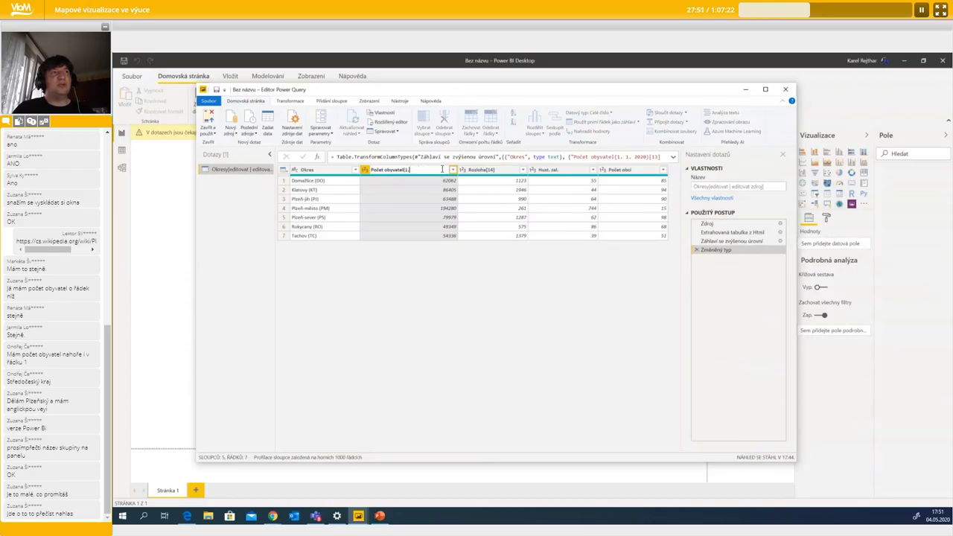
key(Return)
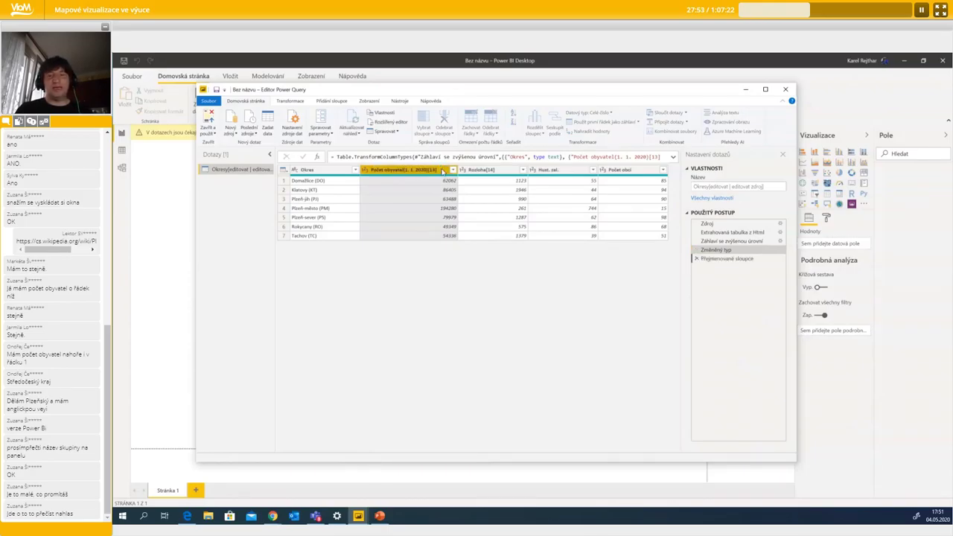
- Rename the area column to Rozloha by removing the footnote number from its header
double_click(463, 170)
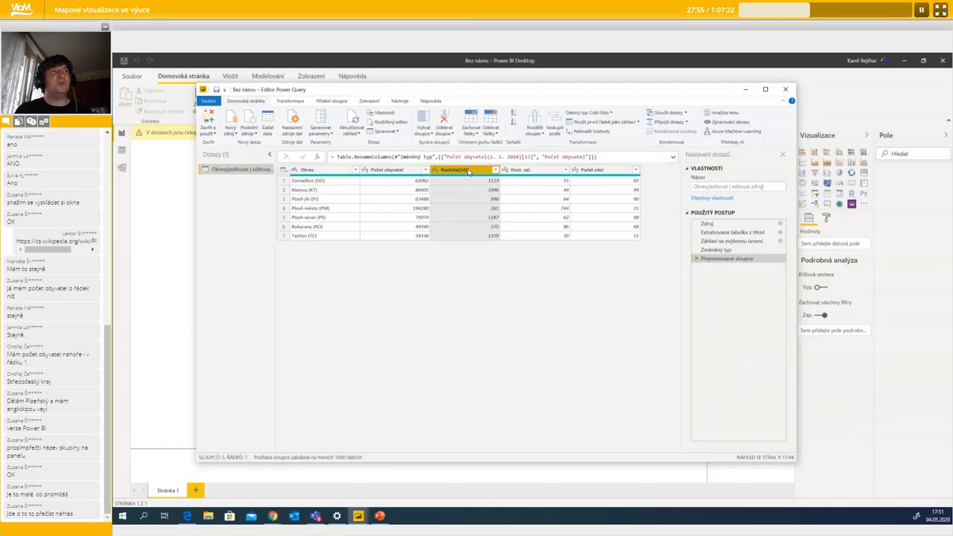
key(BackSpace)
key(BackSpace)
key(BackSpace)
key(BackSpace)
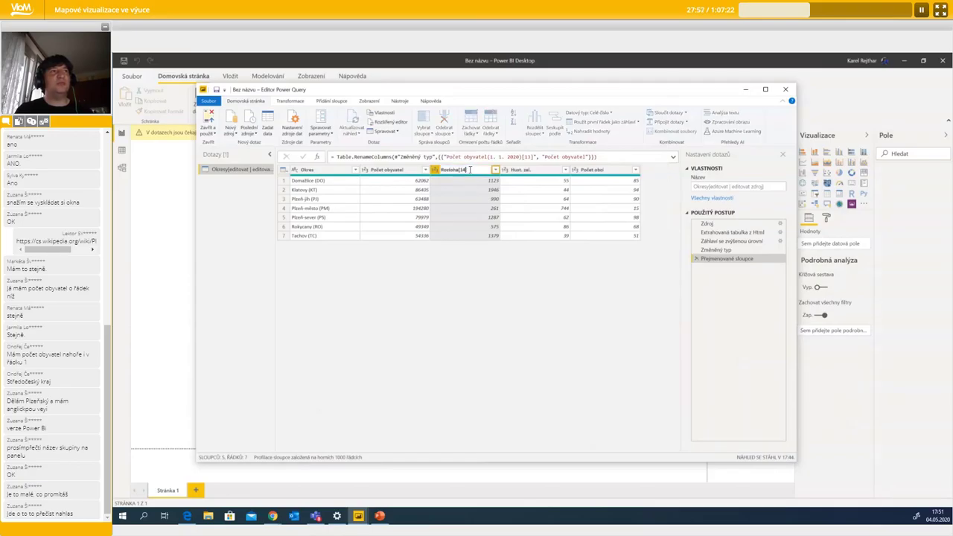
key(Return)
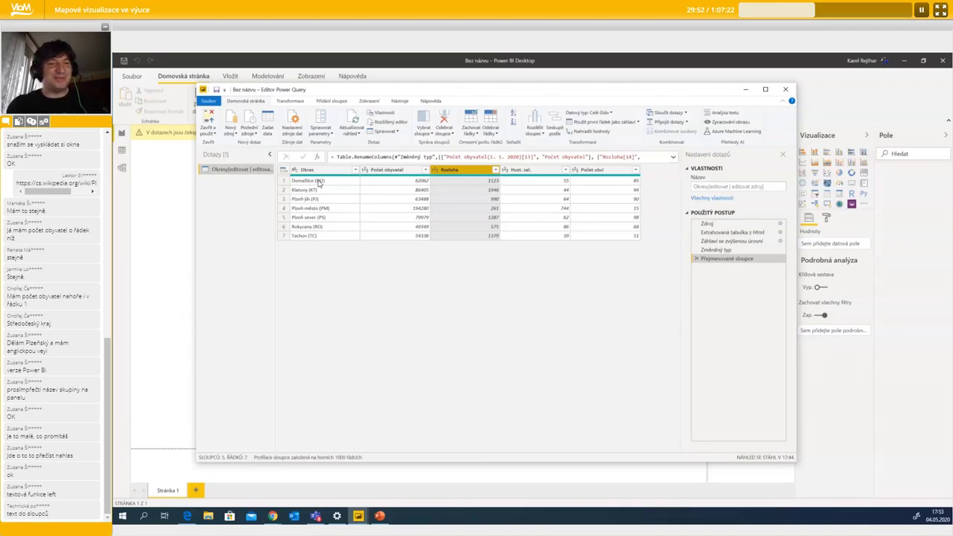
- Split the Okres column by the space delimiter at its right-most occurrence, separating district names from their bracketed abbreviations
click(328, 171)
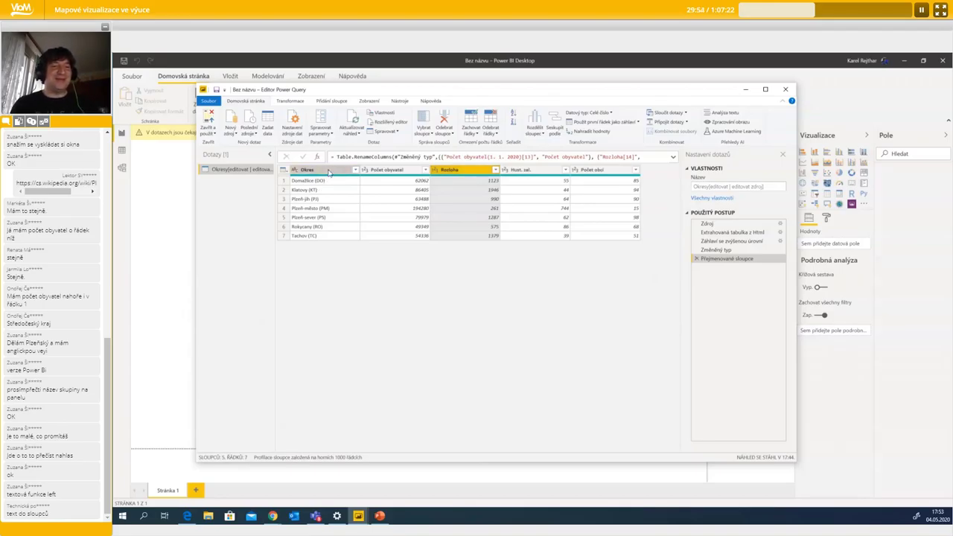
right_click(327, 171)
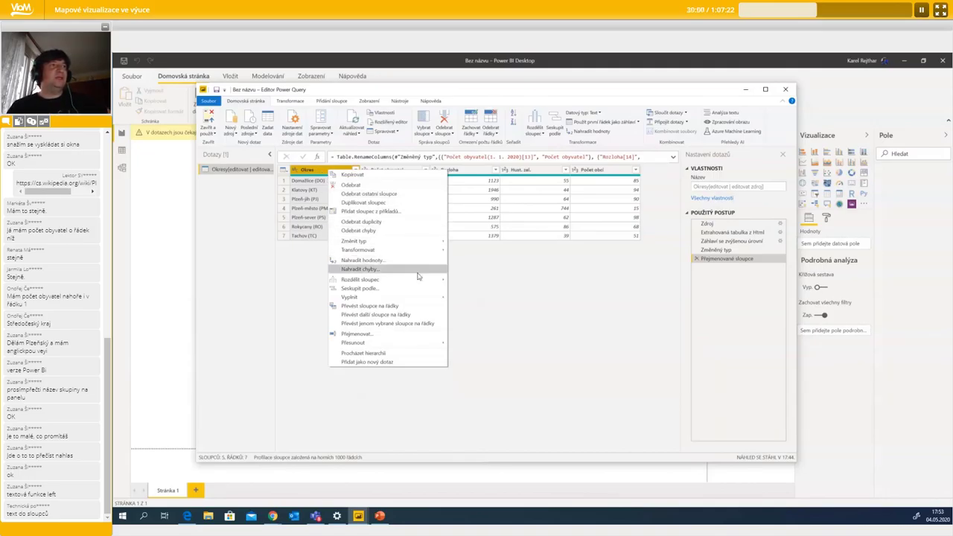
mouse_move(431, 283)
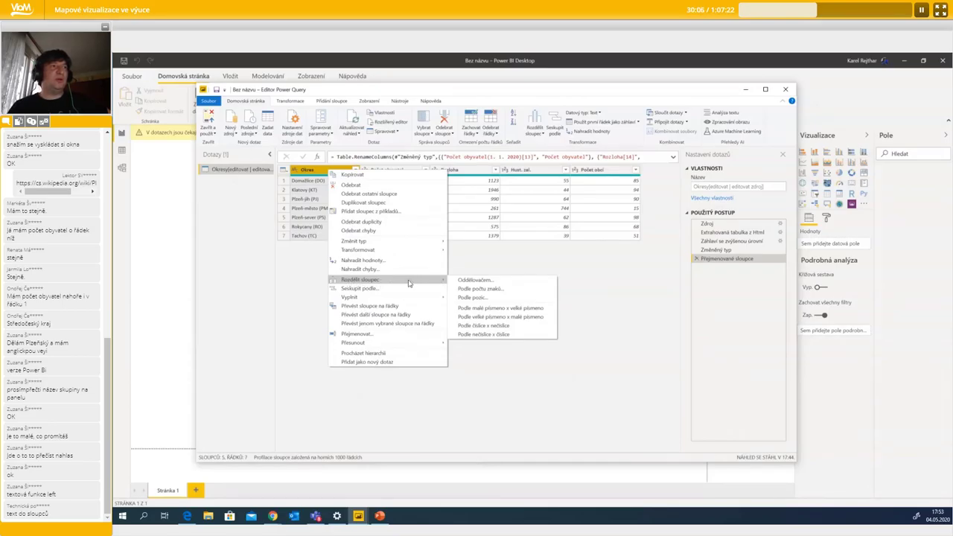
click(471, 280)
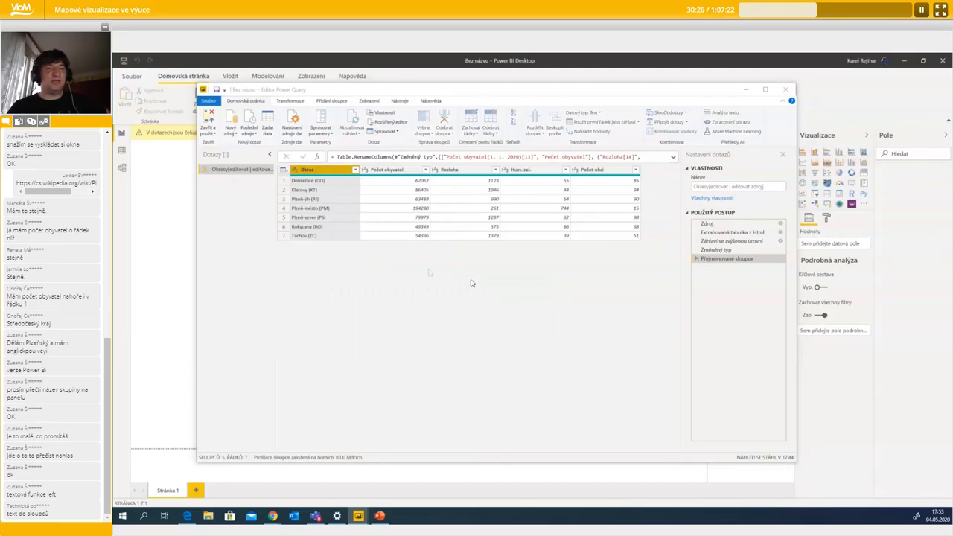
drag(480, 214, 471, 192)
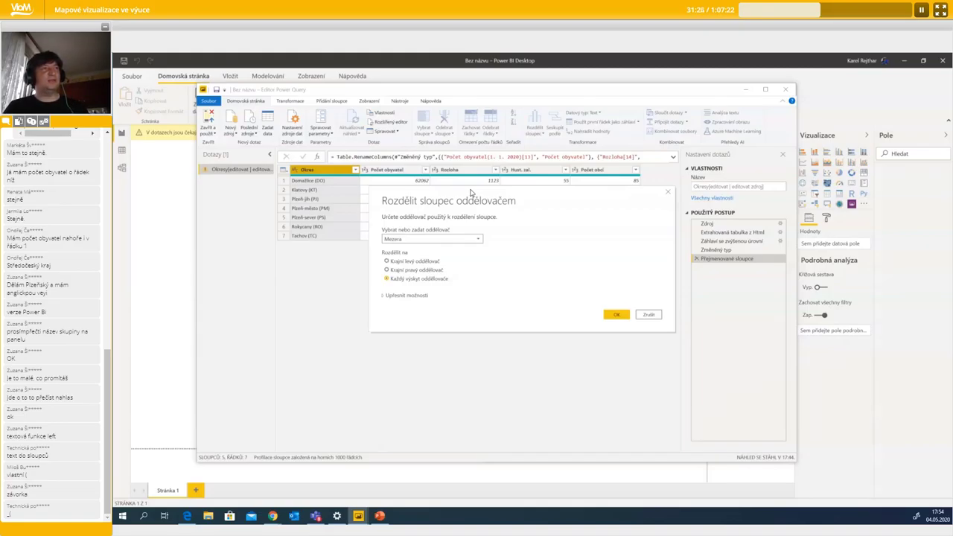
click(386, 270)
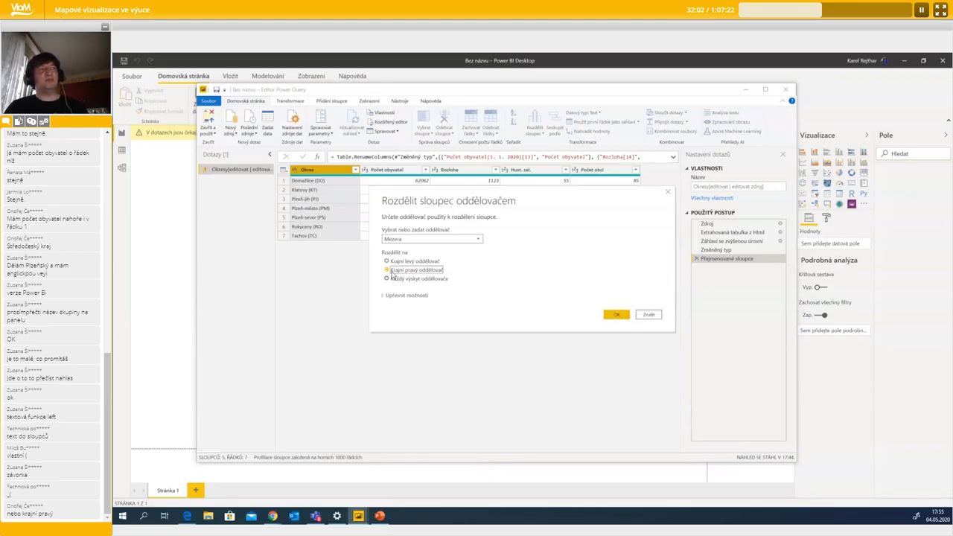
click(615, 314)
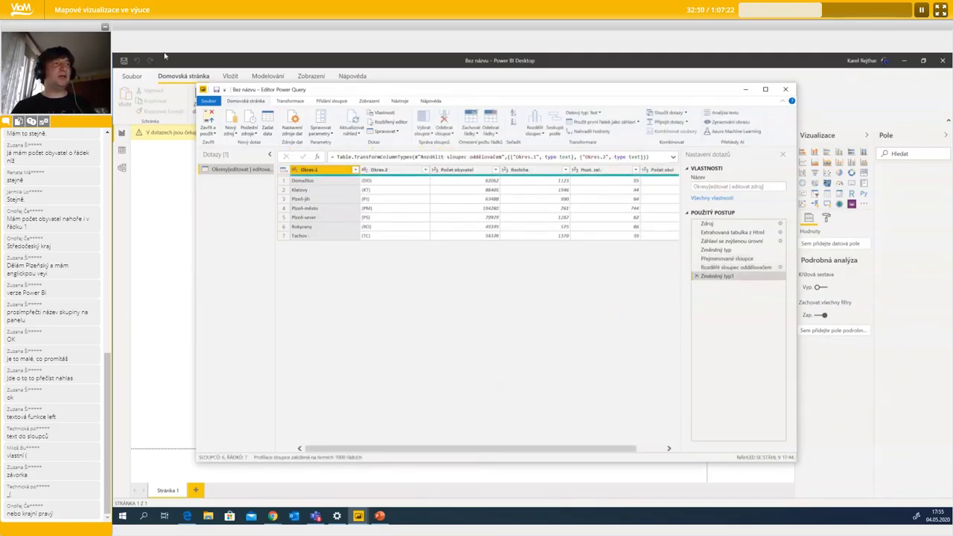
- Rename the column holding the district names to Okres by removing the .1 suffix from its header
double_click(335, 172)
key(End)
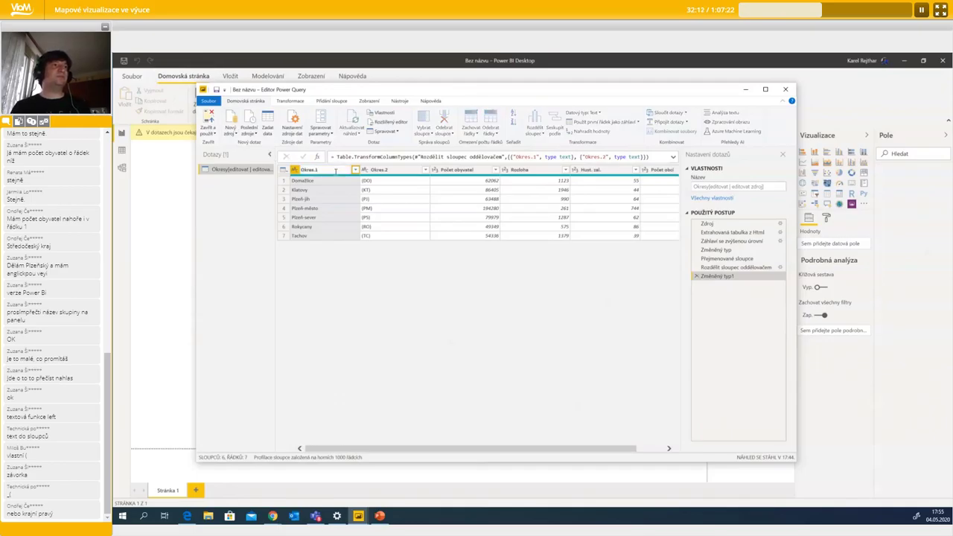
key(BackSpace)
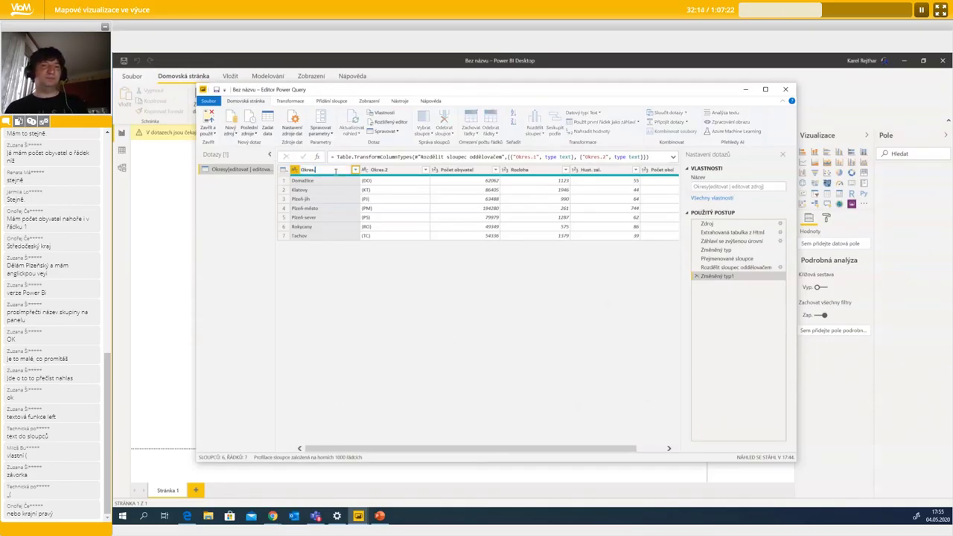
key(Return)
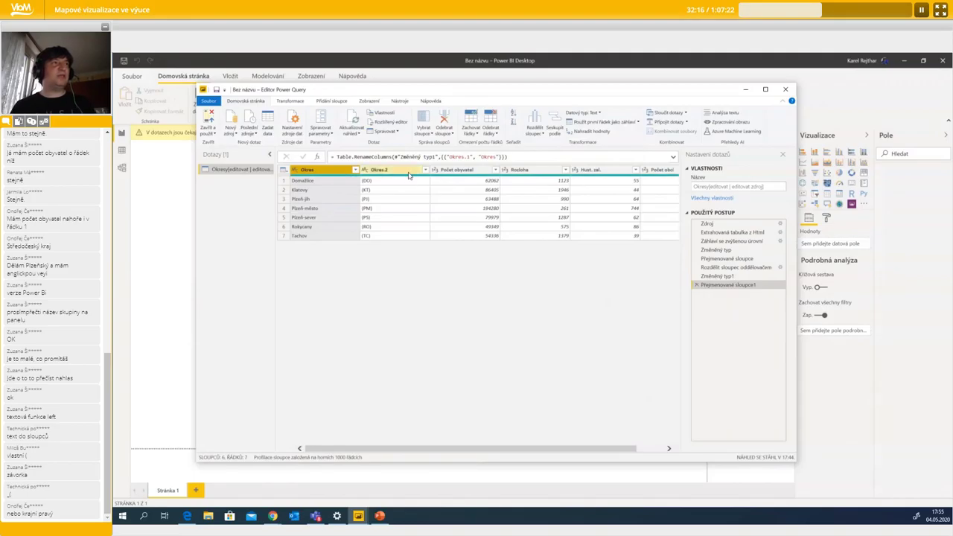
- Rename the Okres.2 abbreviation column to zkratka, and close the query editor while applying the changes to the report
click(408, 171)
double_click(408, 171)
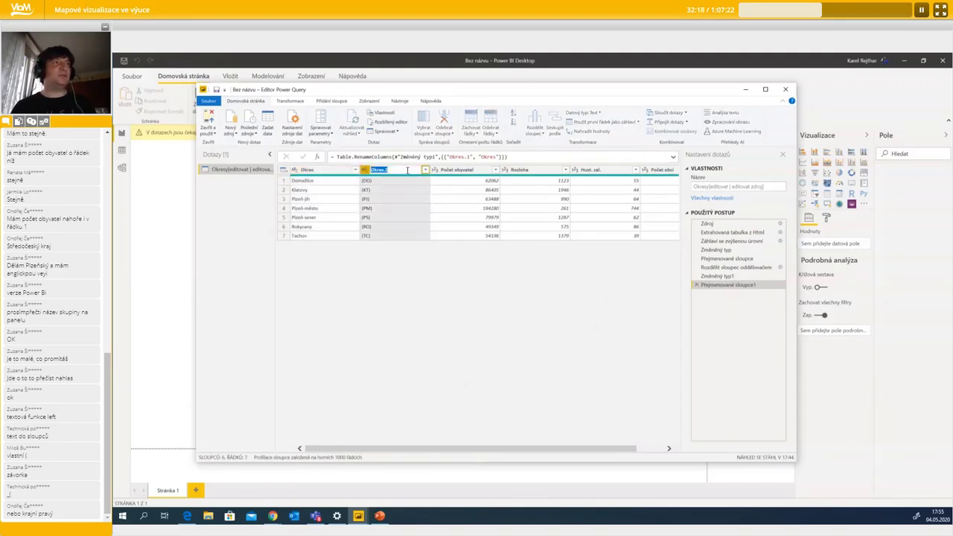
text(Zkratka)
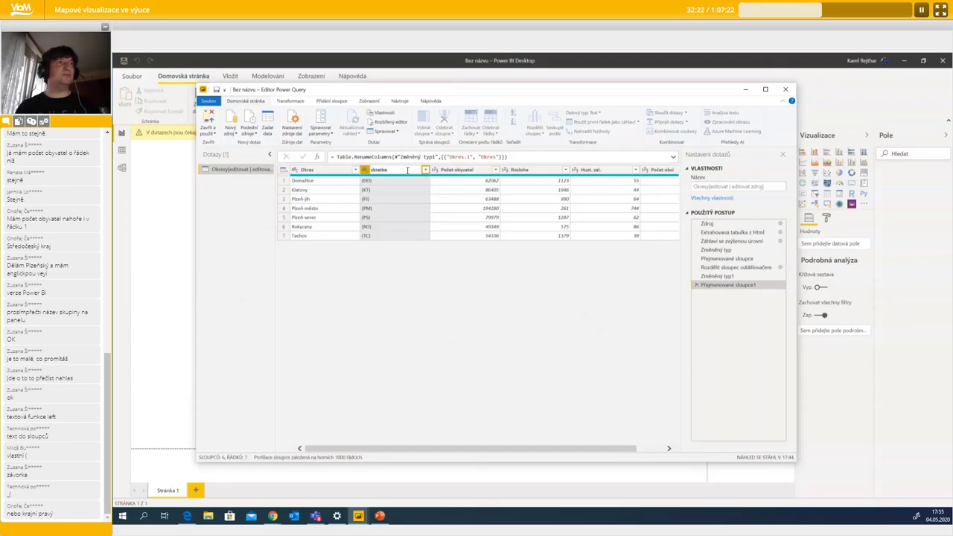
key(Return)
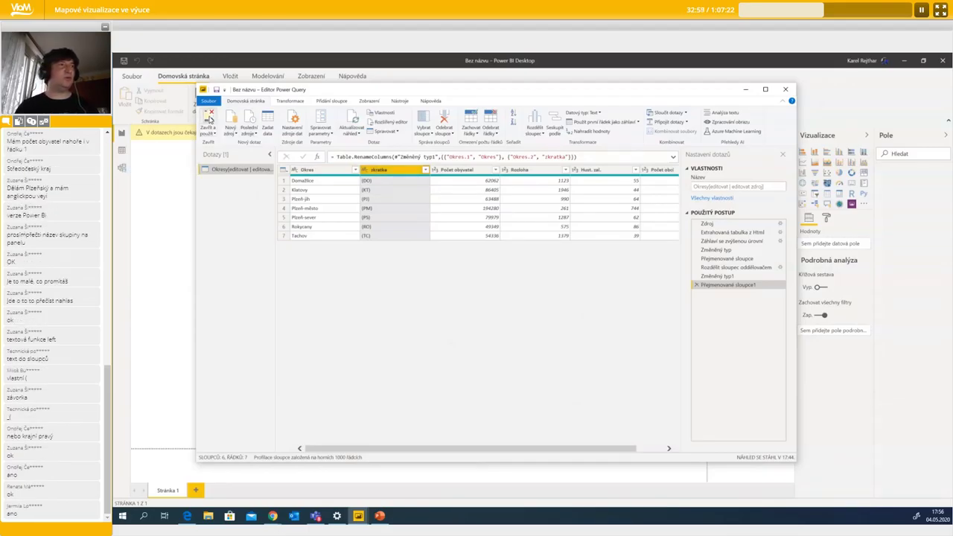
click(209, 118)
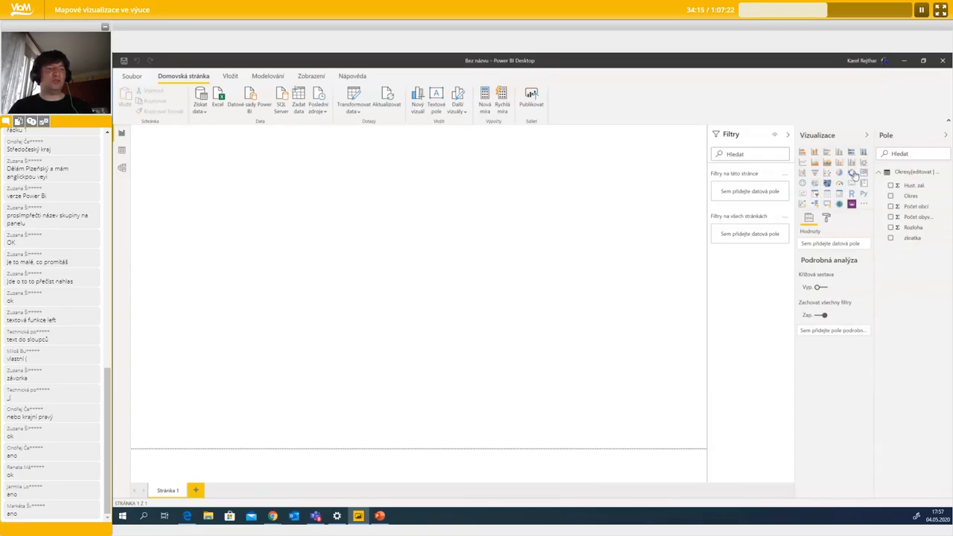
- Add an empty filled map visual to Stránka 1 and enlarge it to the full page height and about 40% of its width
click(814, 183)
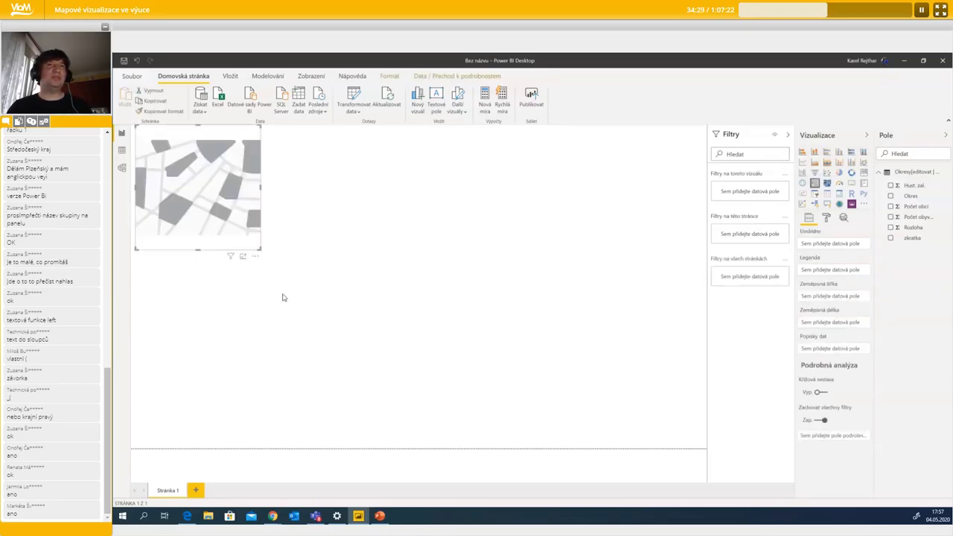
click(343, 382)
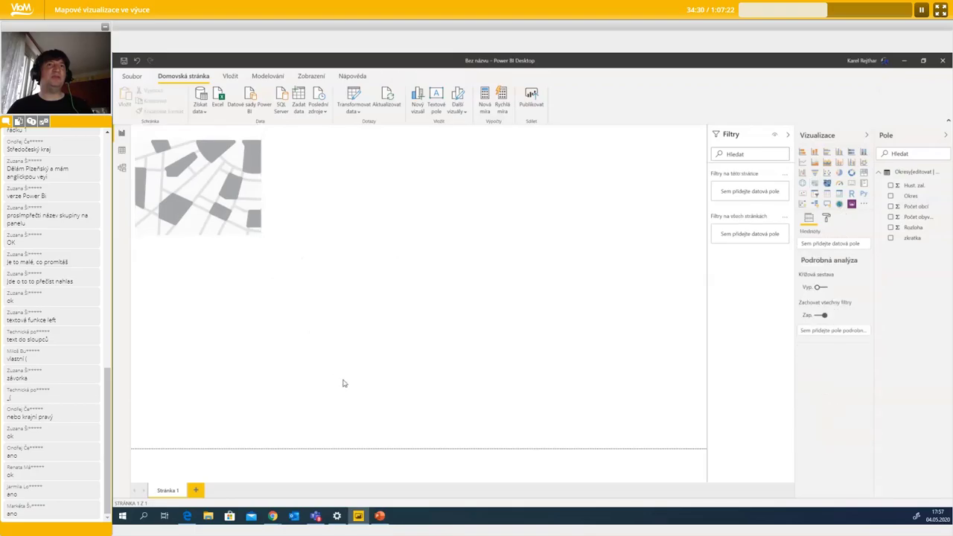
click(259, 248)
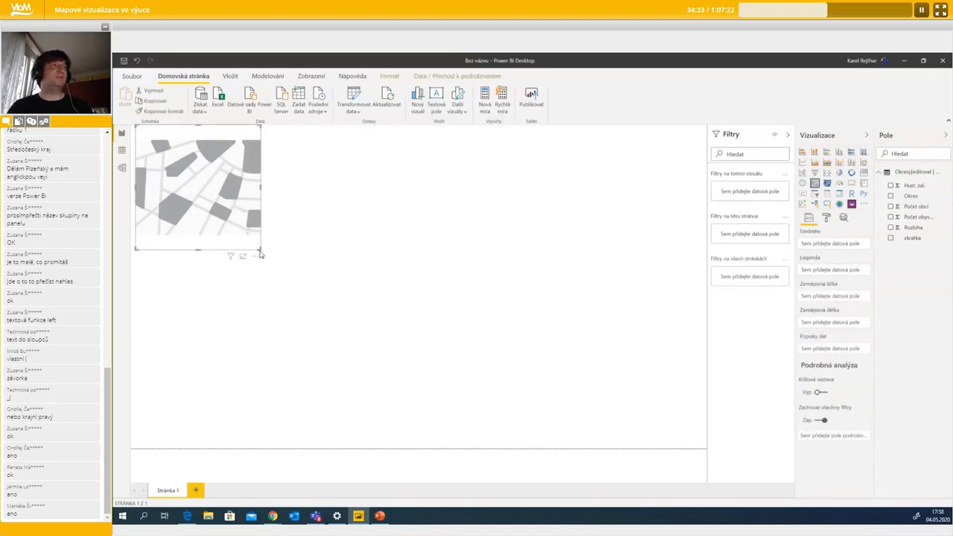
drag(258, 252, 358, 447)
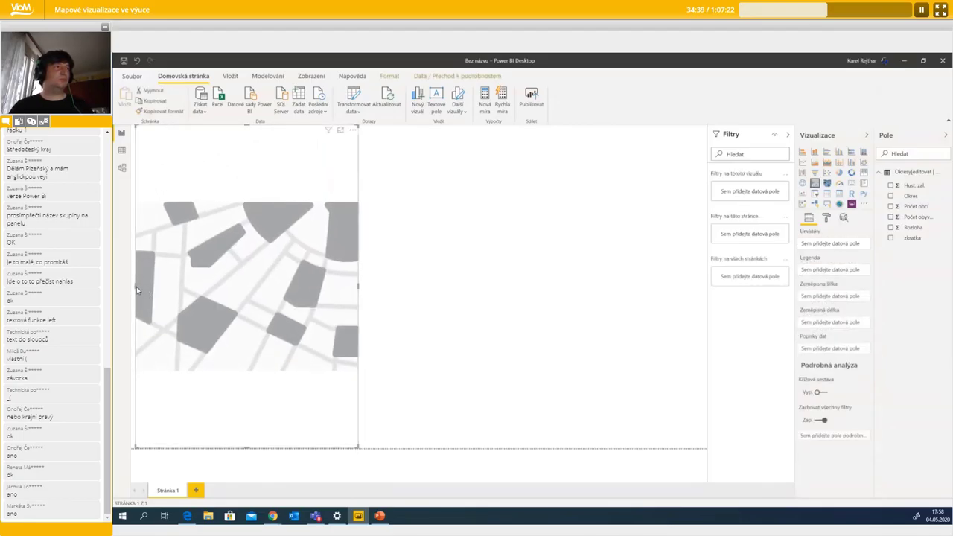
drag(136, 291, 131, 288)
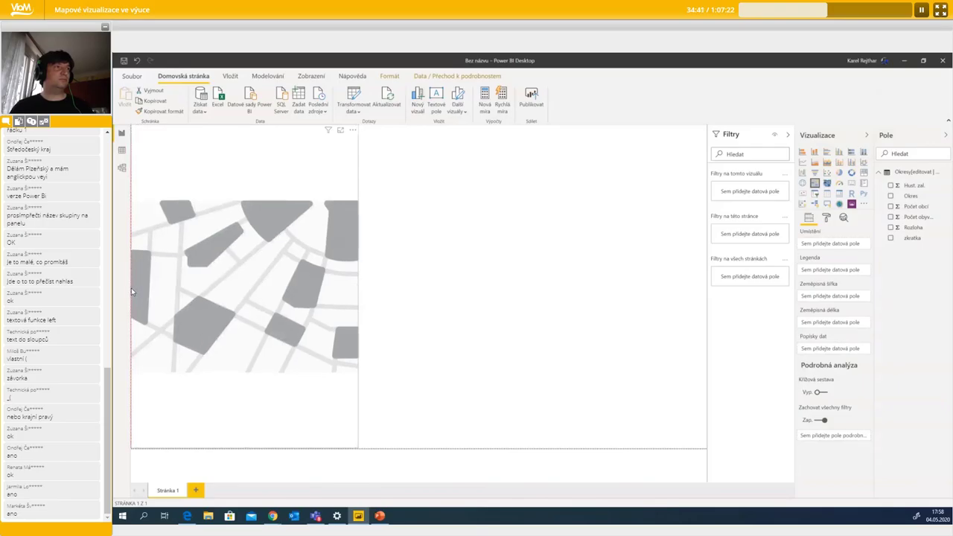